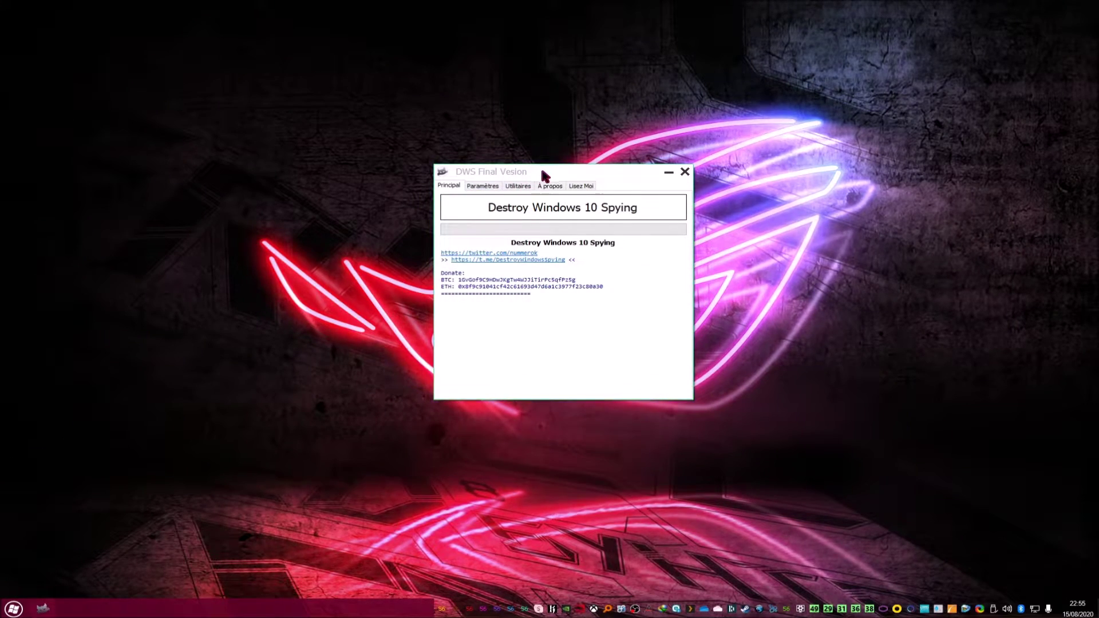
View the read-me text and the language and change log page, and return to the main page
left_click_drag(541, 169, 521, 171)
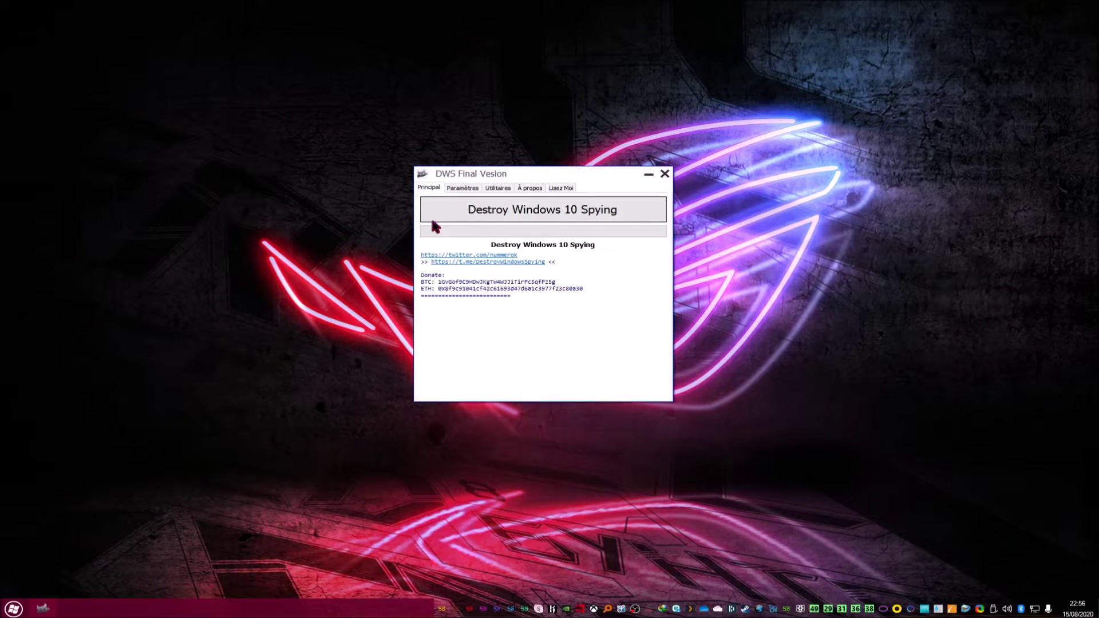
mouse_move(560, 173)
left_mouse_down()
mouse_move(569, 163)
mouse_move(555, 167)
left_mouse_up()
left_click(573, 182)
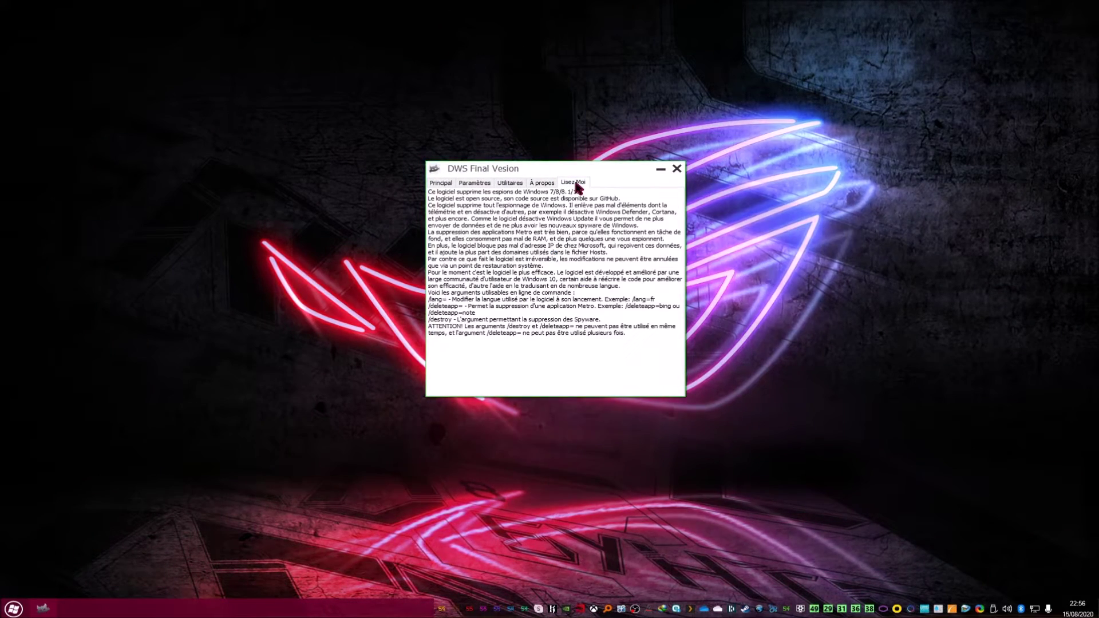
left_click(541, 182)
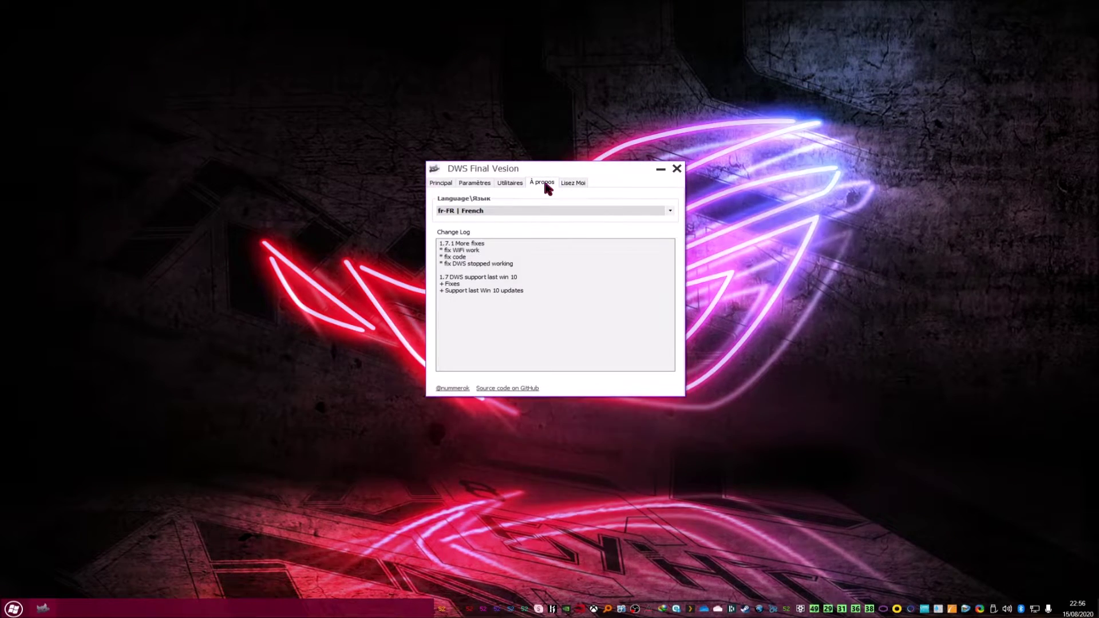
left_click(438, 184)
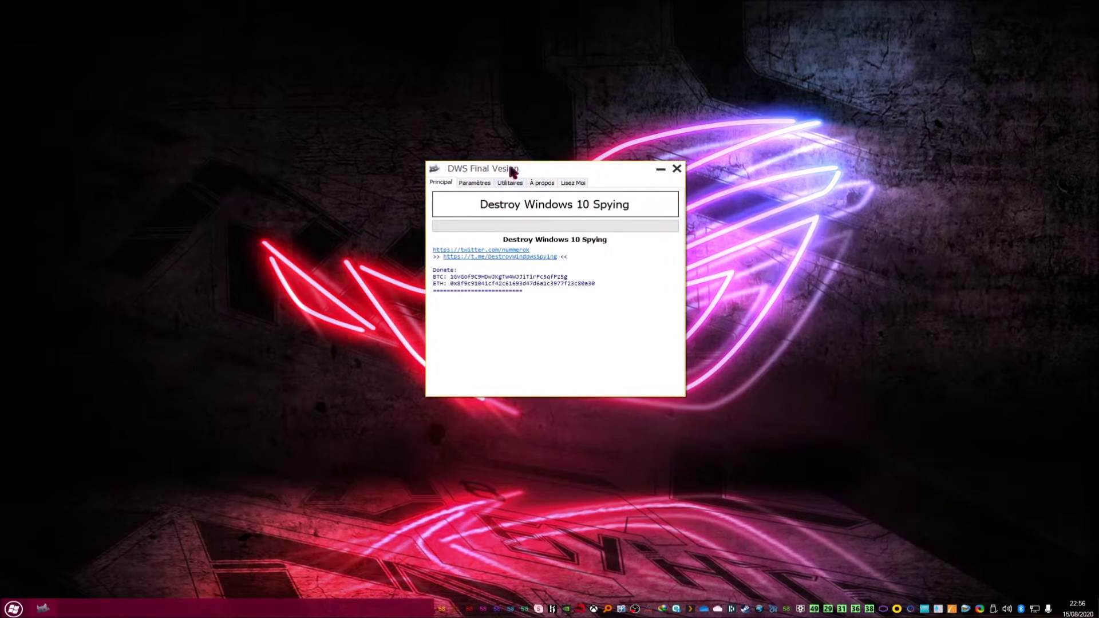
left_click_drag(508, 169, 500, 181)
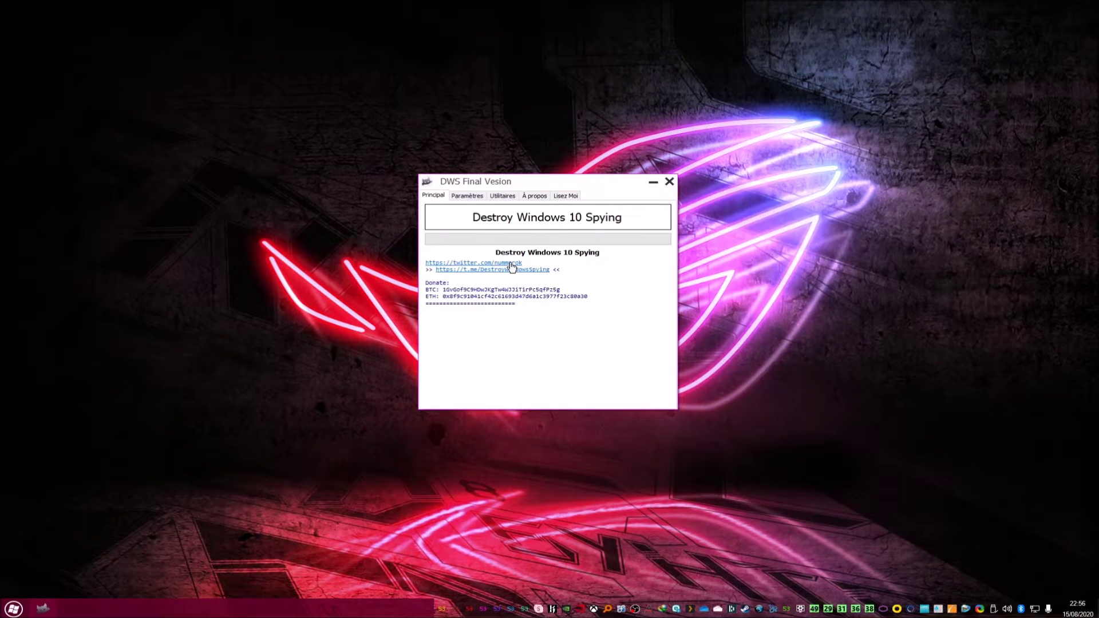
left_click_drag(564, 177, 567, 185)
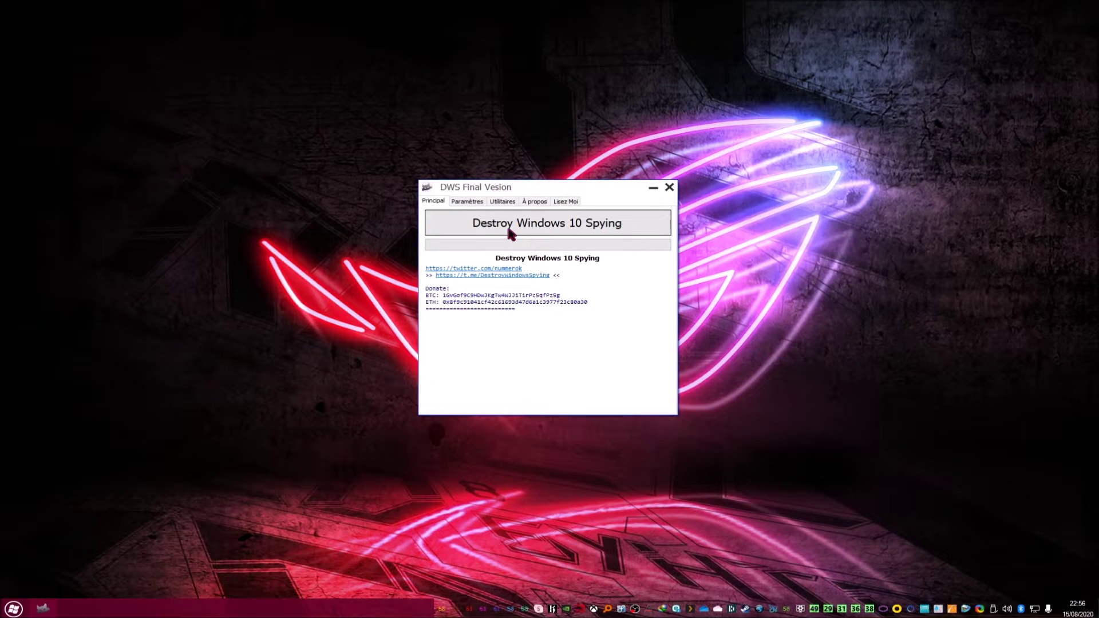
left_click_drag(537, 179, 536, 186)
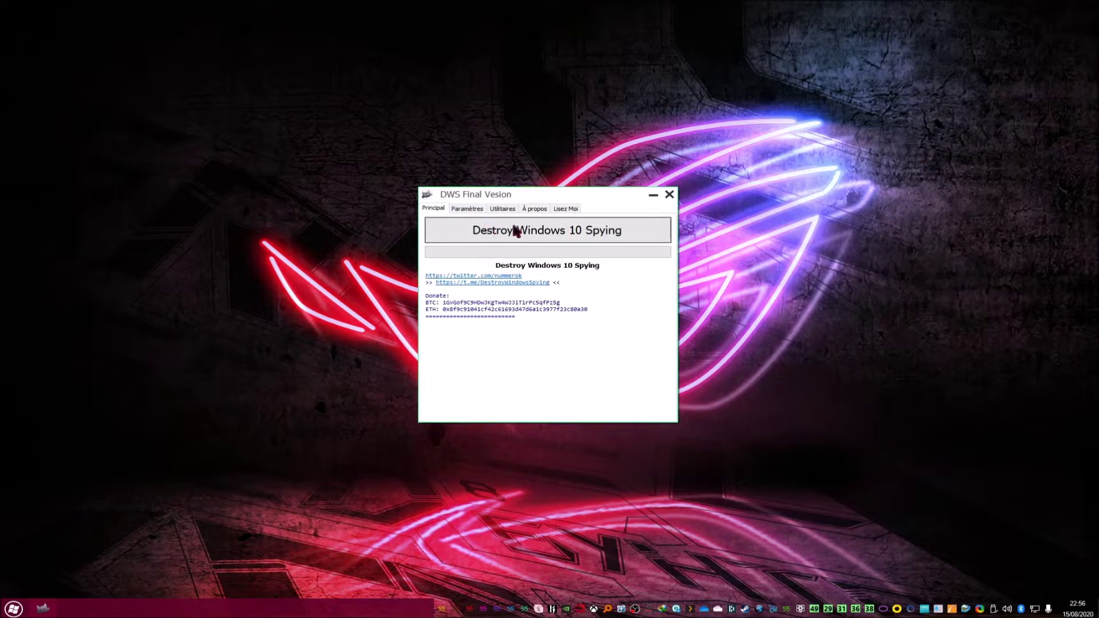
left_click_drag(535, 195, 538, 203)
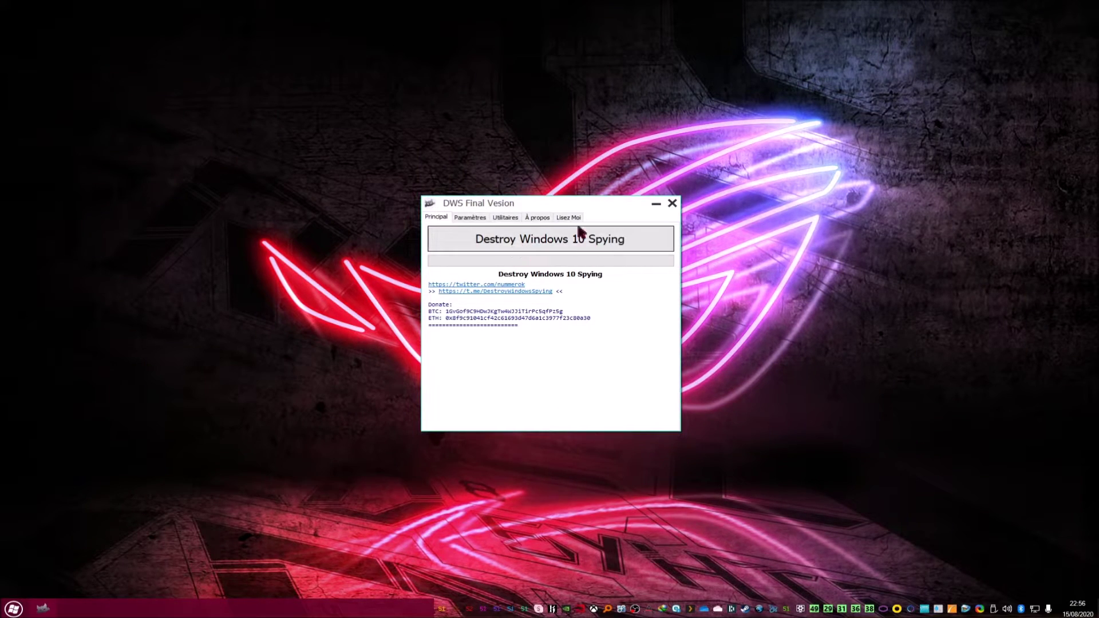
left_click_drag(533, 201, 534, 187)
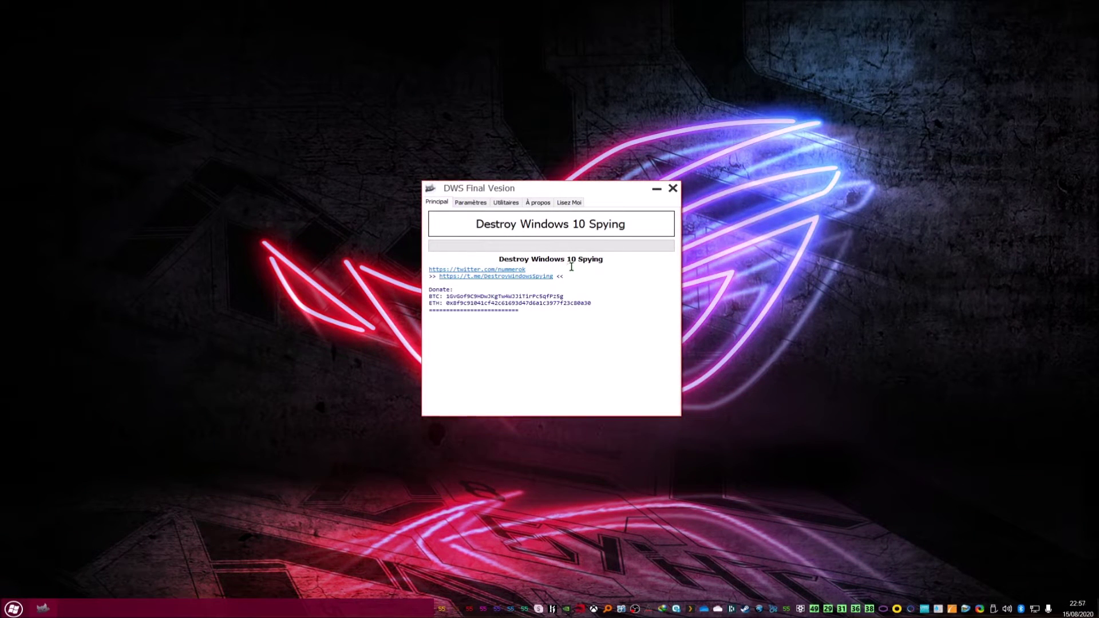
Enable Professional Mode in the program's settings so the individual anti-spying options can be edited
left_click(468, 203)
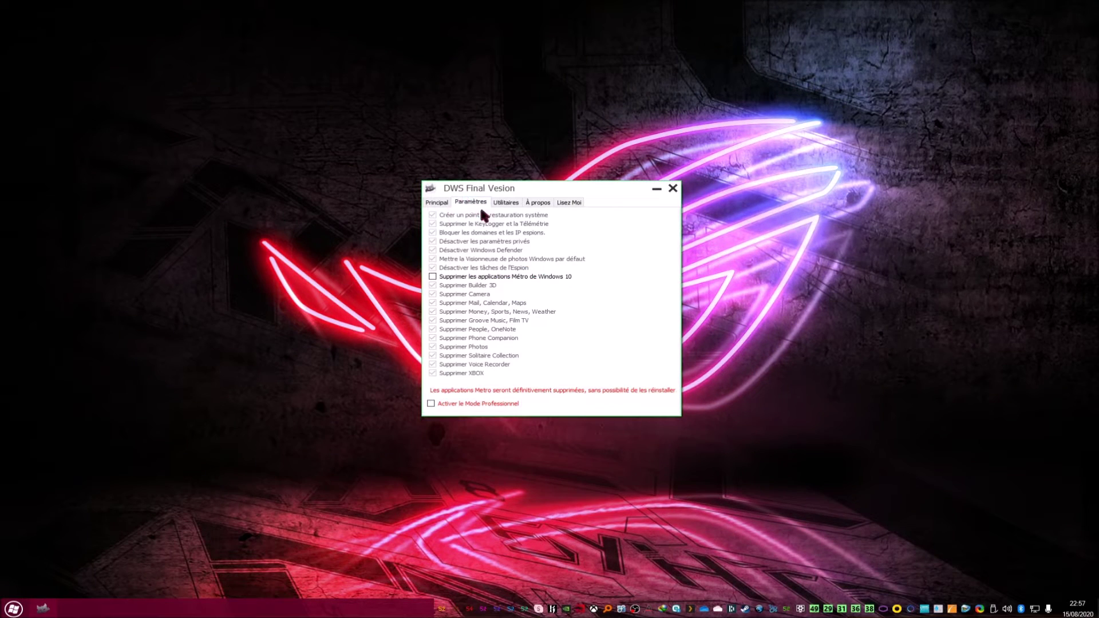
left_click_drag(510, 182, 516, 191)
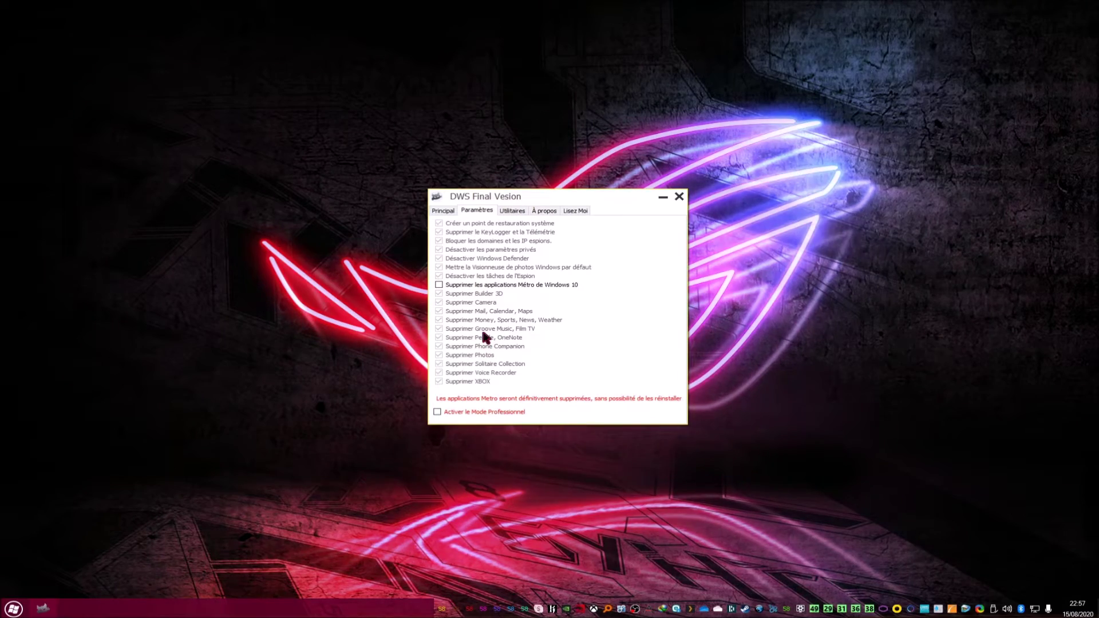
left_click(437, 412)
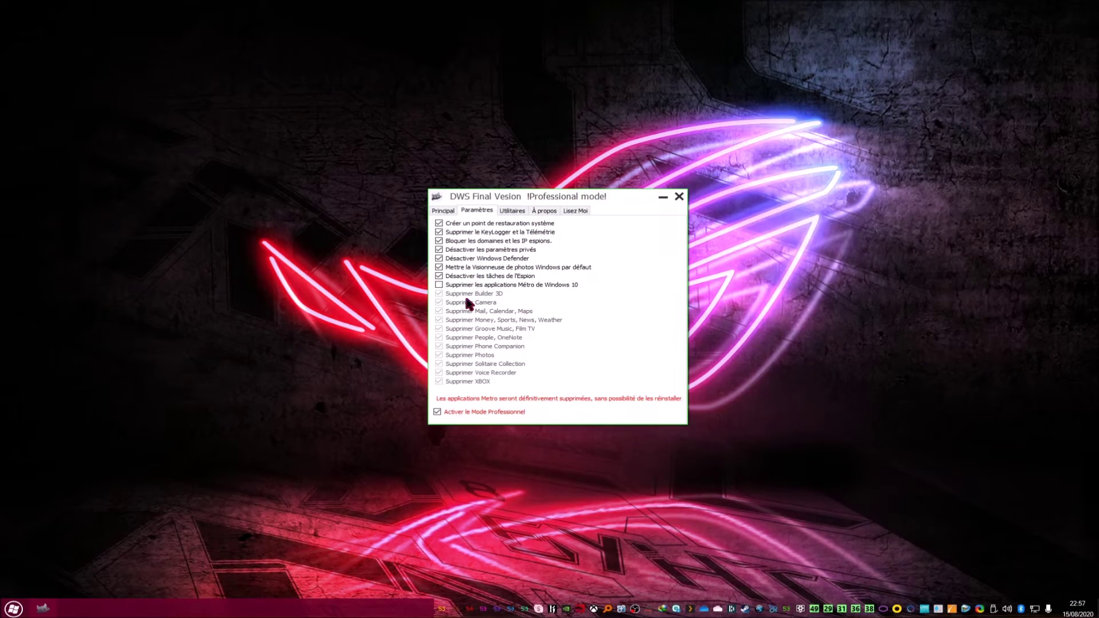
Examine the available utilities for the HOSTS file, system restore, app and OneDrive removal, UAC and Windows Update
left_click(511, 210)
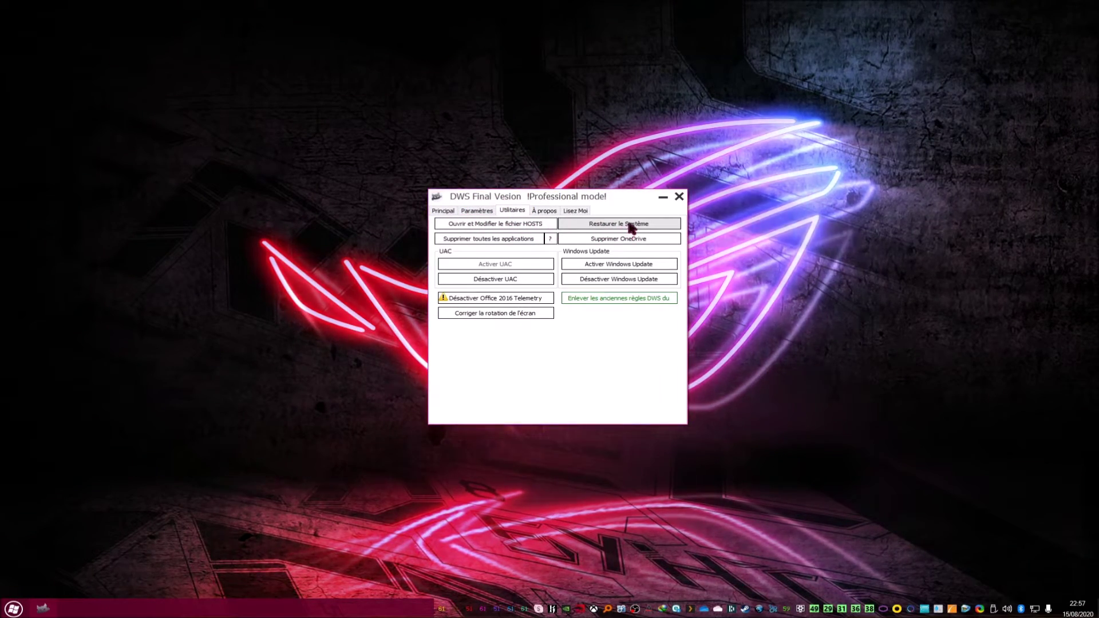
left_click_drag(573, 200, 587, 209)
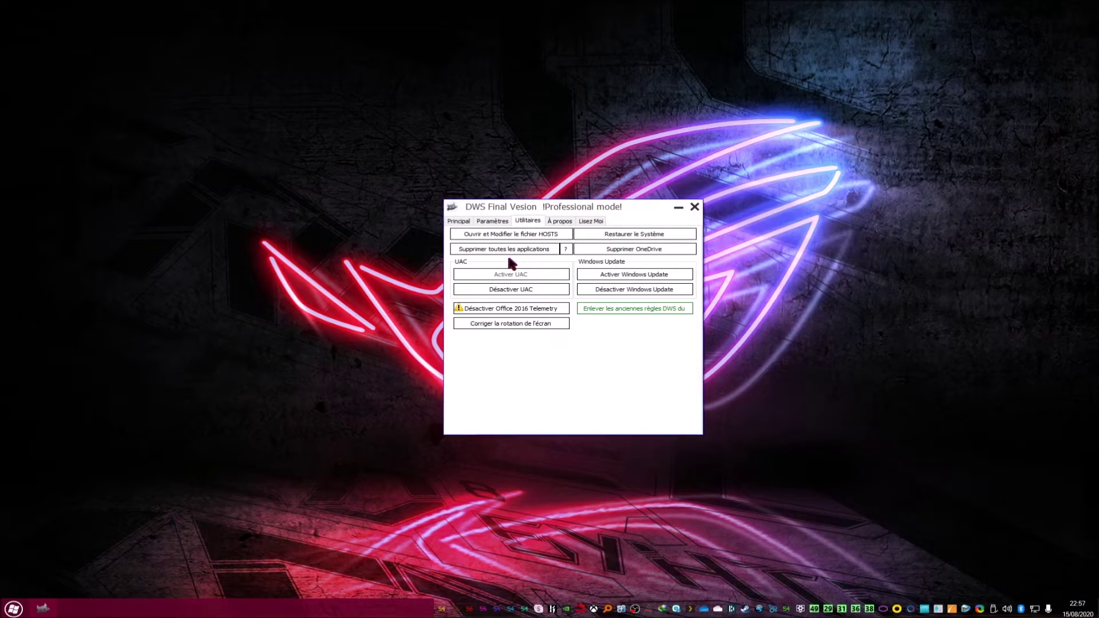
left_click_drag(528, 207, 516, 208)
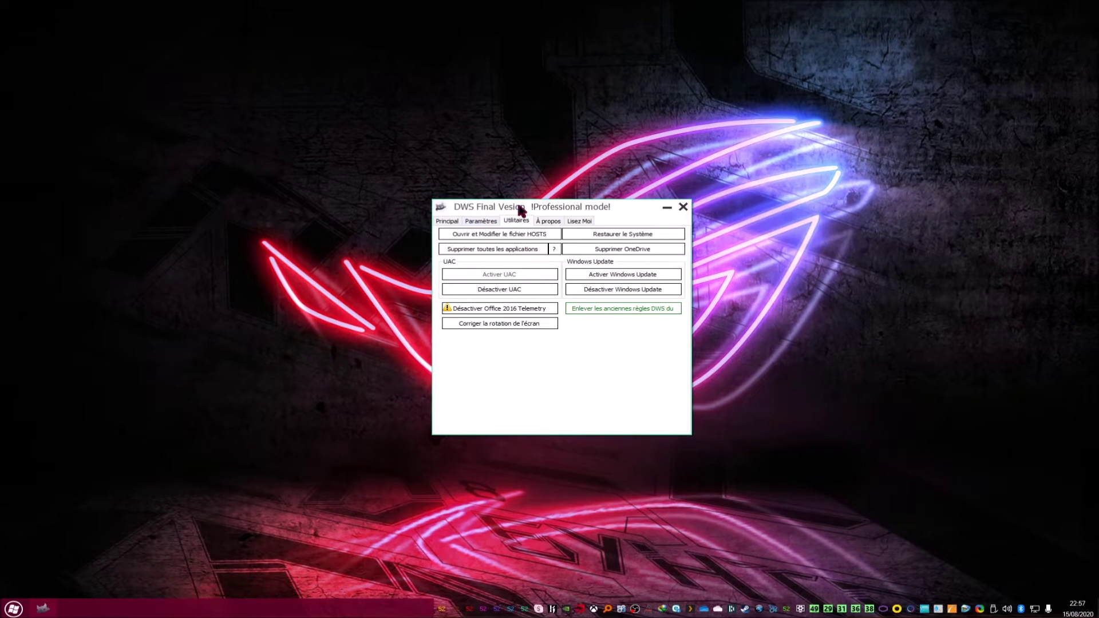
left_click_drag(517, 201, 513, 198)
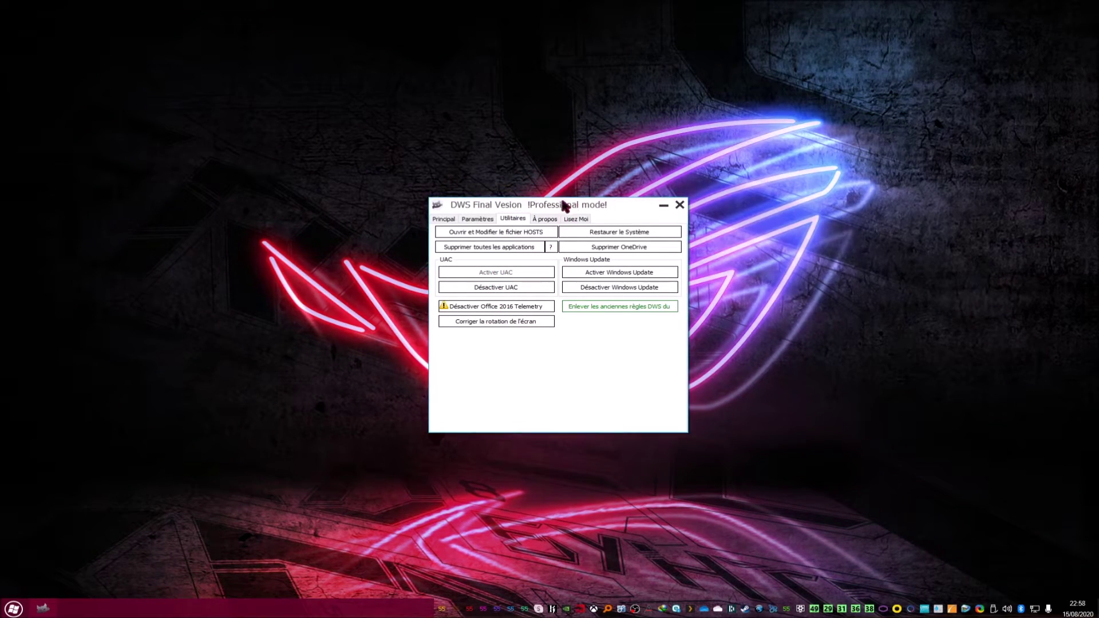
left_click_drag(553, 205, 556, 202)
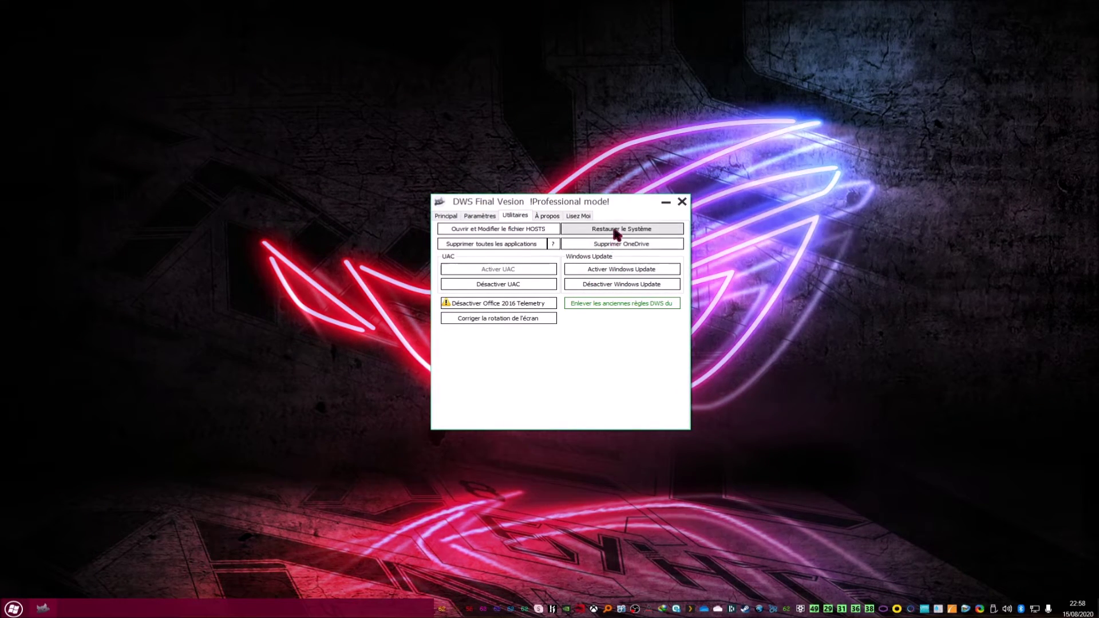
View the program's change log and highlight all of its entries
left_click(548, 215)
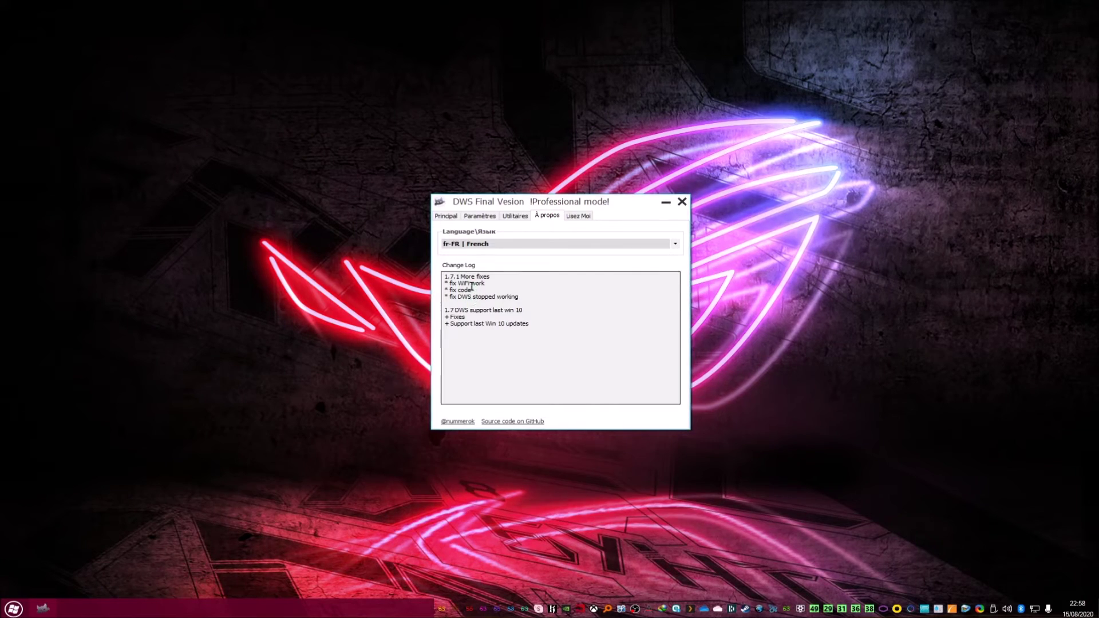
left_click_drag(448, 276, 491, 277)
left_click_drag(533, 326, 448, 277)
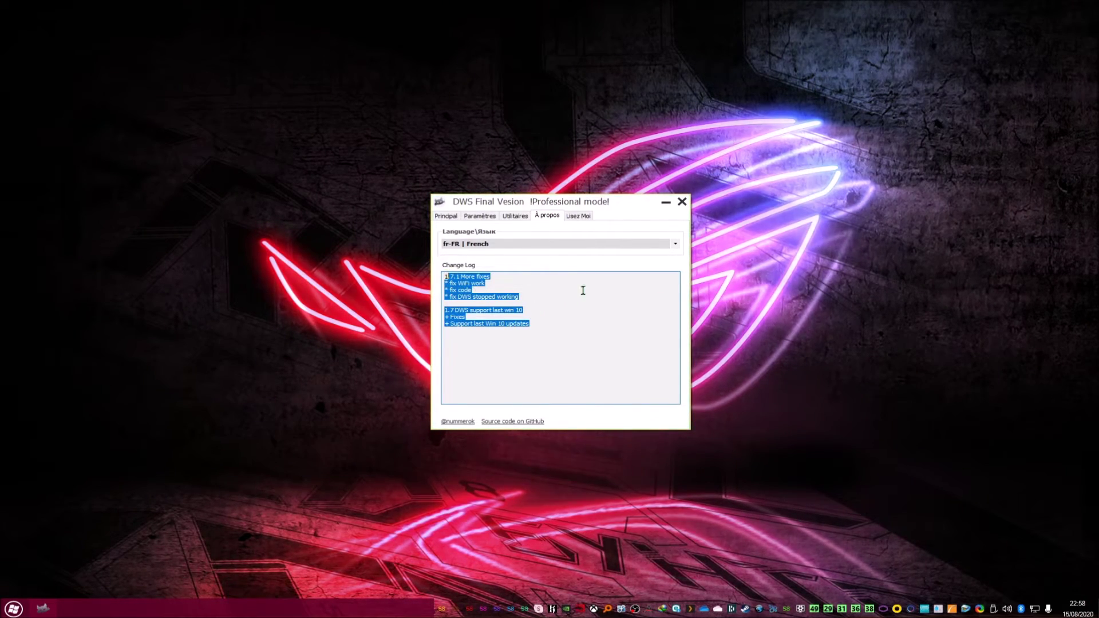
View the read-me text, pass back through the utilities and settings, and return to the main page
left_click(578, 216)
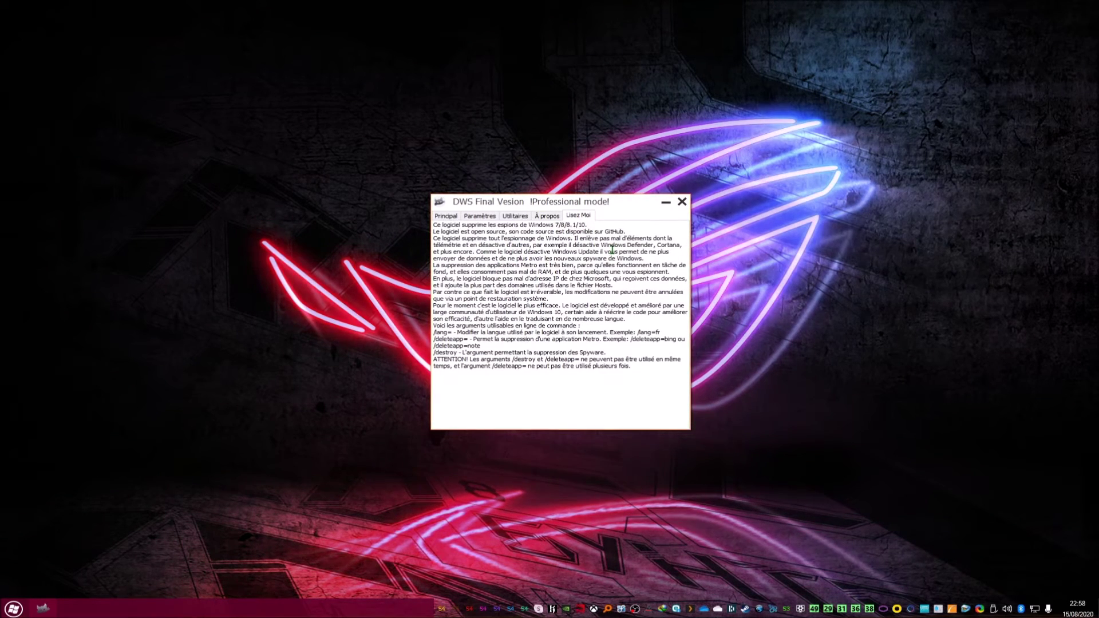
left_click(549, 216)
left_click(515, 215)
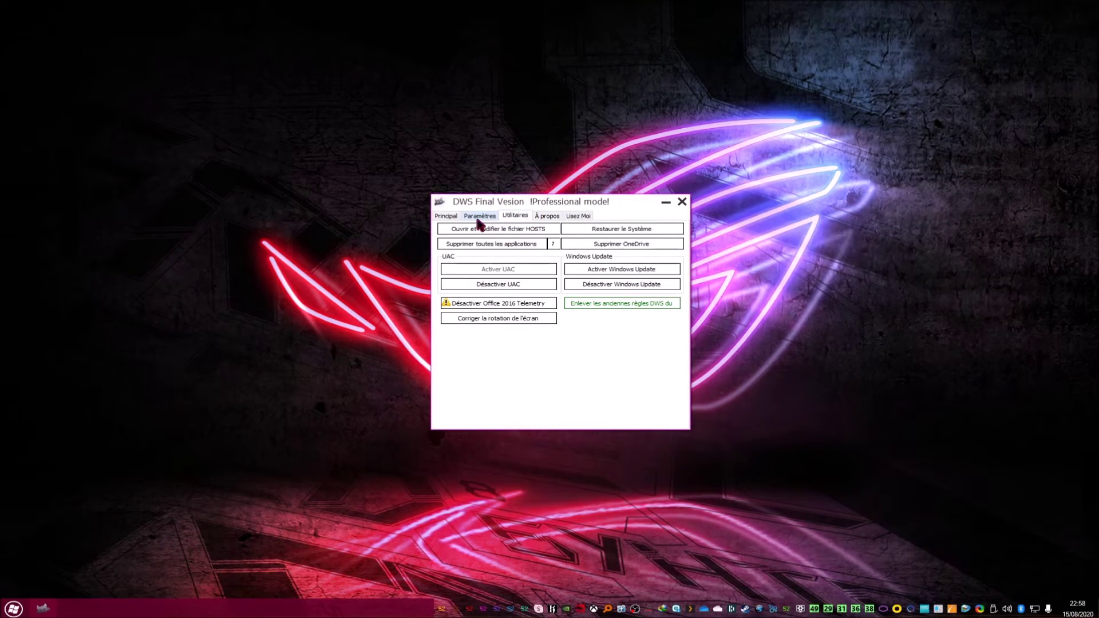
left_click(475, 216)
left_click(445, 217)
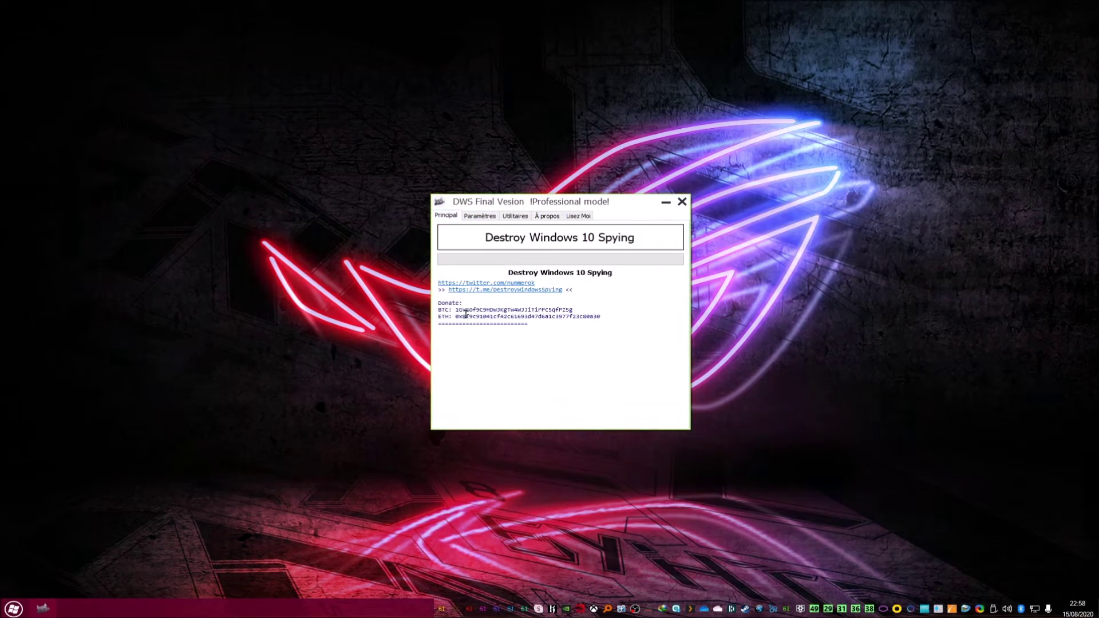
mouse_move(581, 202)
left_mouse_down()
mouse_move(616, 211)
mouse_move(574, 214)
left_mouse_up()
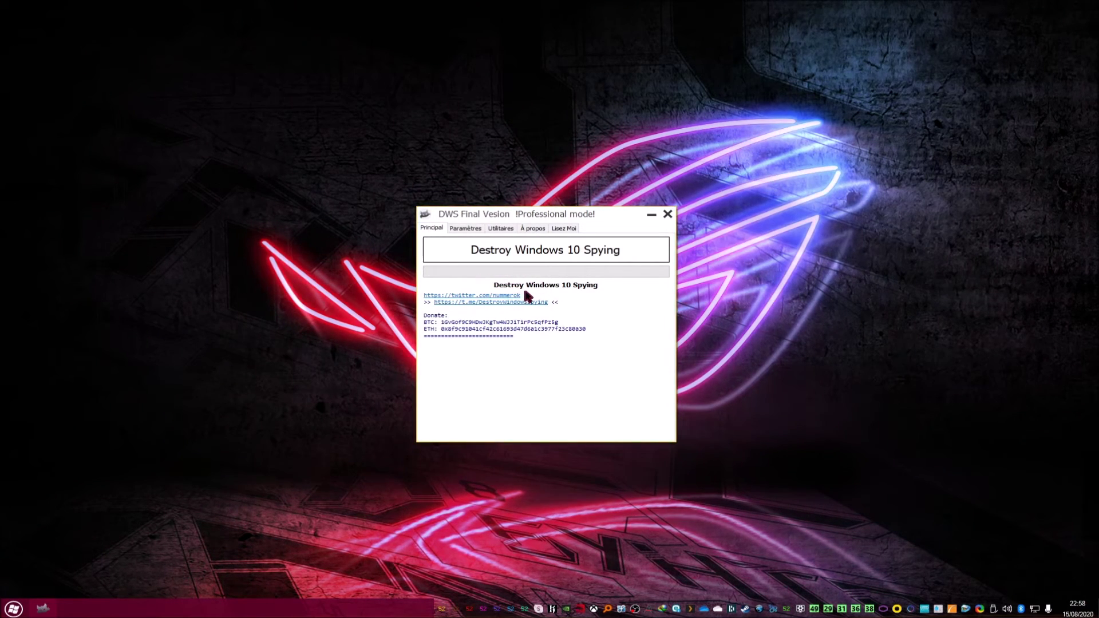
left_click_drag(553, 218, 554, 211)
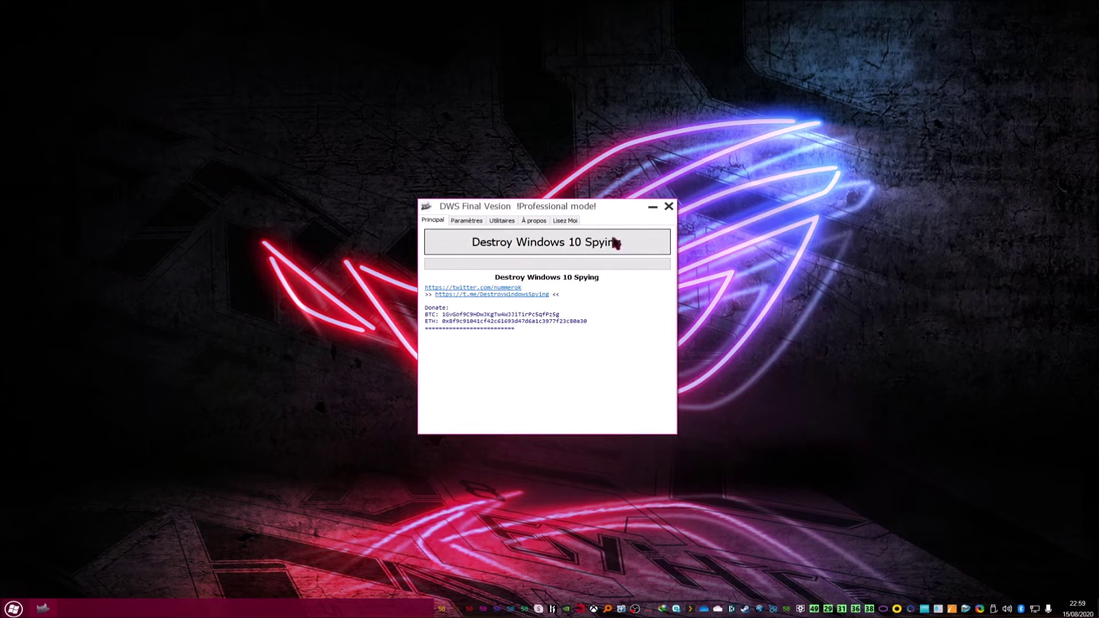
mouse_move(570, 209)
left_mouse_down()
mouse_move(555, 210)
mouse_move(573, 210)
left_mouse_up()
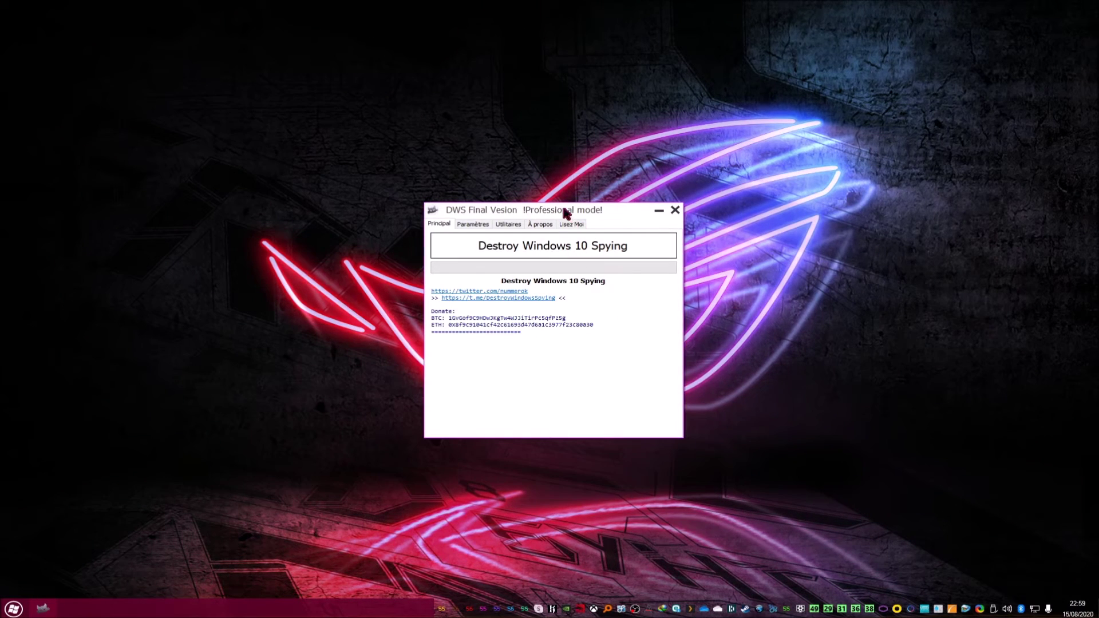
left_click_drag(562, 203, 563, 214)
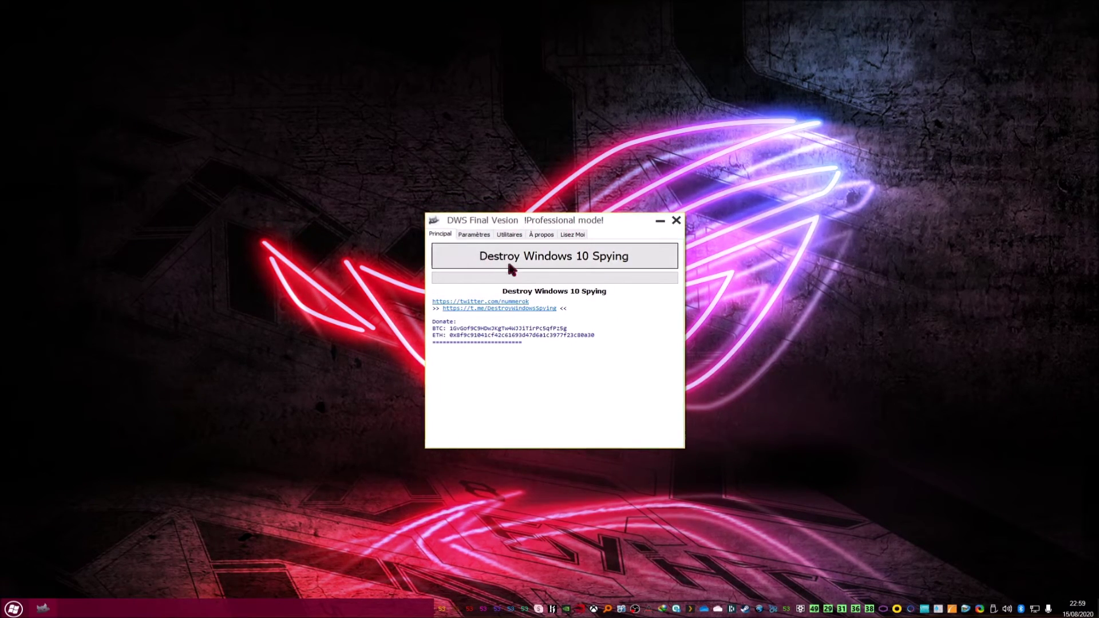
left_click_drag(564, 216, 557, 218)
Review the selected anti-spying and app removal options in the settings
left_click(466, 235)
left_click(432, 235)
left_click(471, 237)
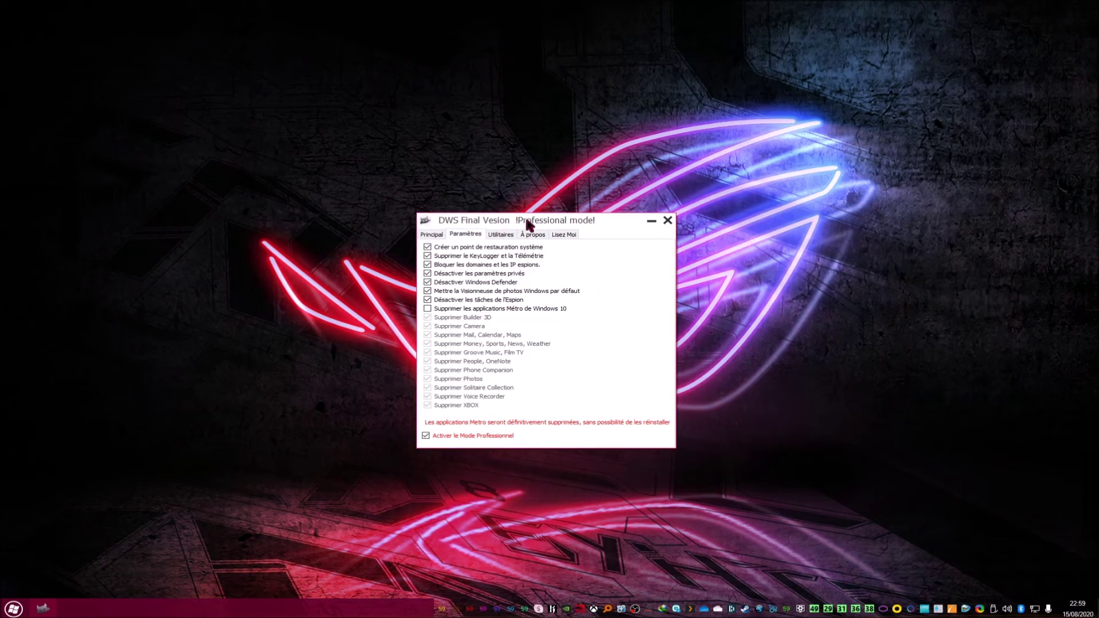
left_click_drag(524, 216, 531, 215)
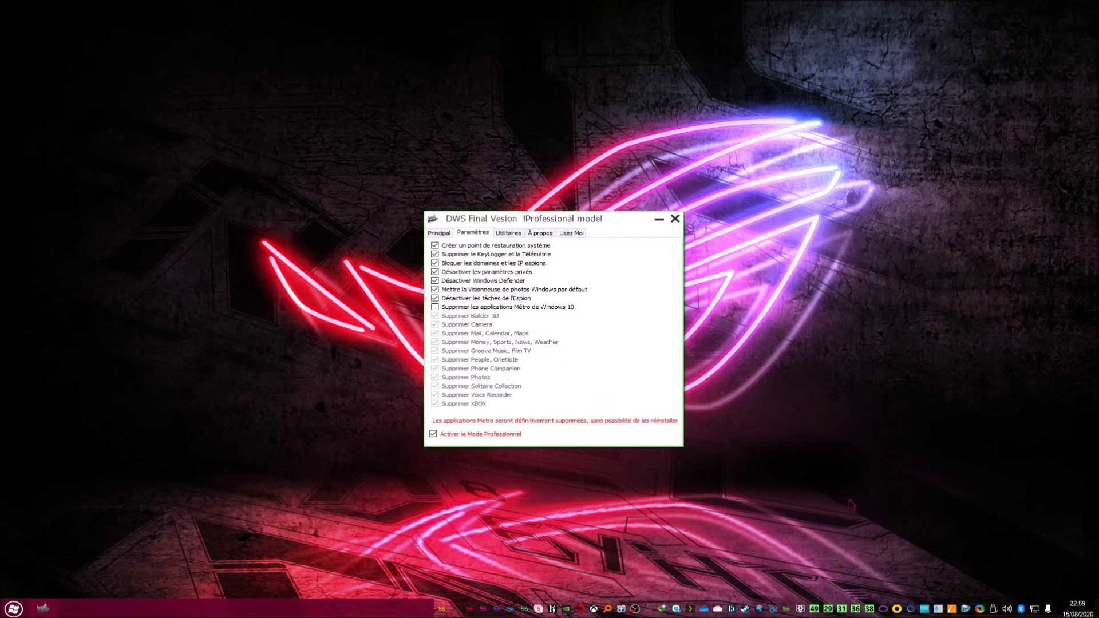